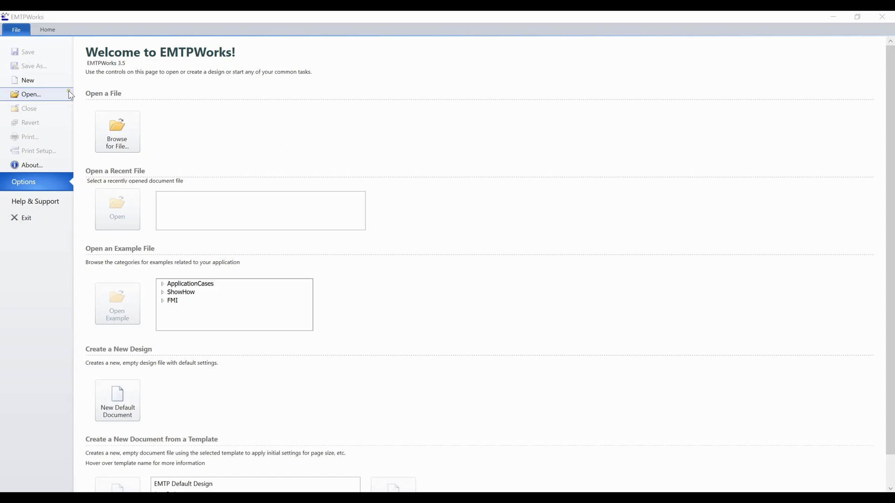
Step: Create a new EMTP Default Design document, Circuit1.ecf
{"action": "left_click", "coordinate": [49, 86]}
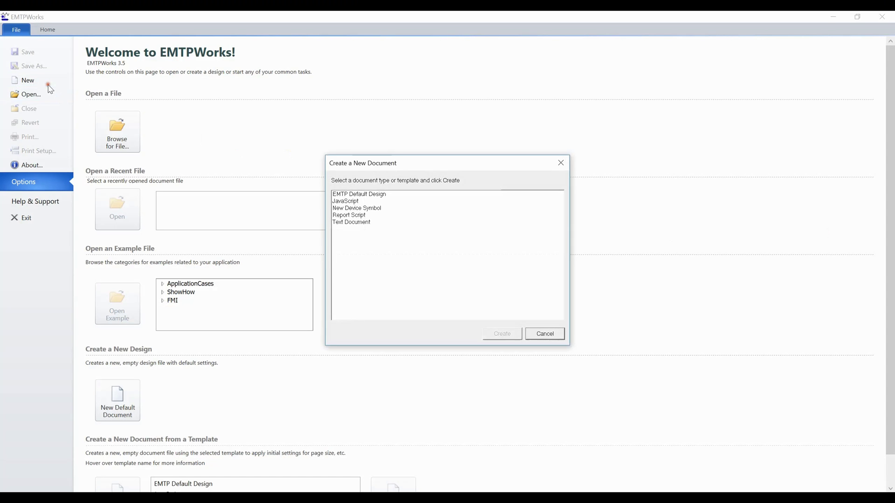
{"action": "left_click", "coordinate": [336, 194]}
{"action": "double_click", "coordinate": [336, 195]}
{"action": "key", "text": "XF86AudioLowerVolume"}
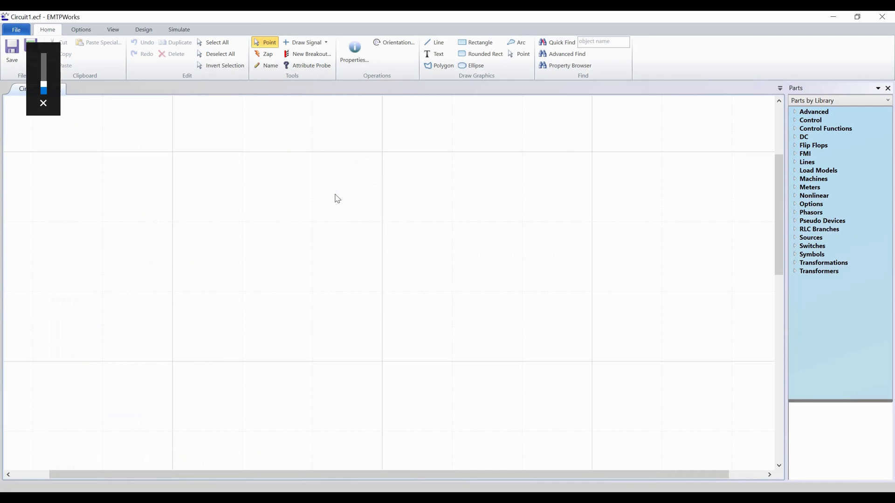
Step: Place the AC voltage source and impedance part from Sources on the canvas as VwZ1
{"action": "left_click", "coordinate": [792, 238]}
{"action": "left_click_drag", "start_coordinate": [787, 243], "coordinate": [755, 242]}
{"action": "left_click", "coordinate": [795, 279]}
{"action": "left_click_drag", "start_coordinate": [795, 279], "coordinate": [162, 239]}
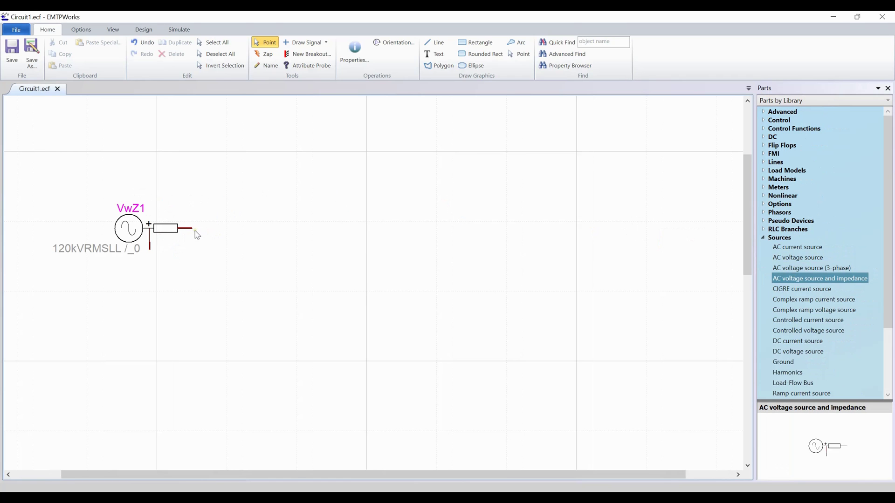
Step: Change VwZ1's Vm from 120 to 50 kVRMSLL for phases A, B and C
{"action": "double_click", "coordinate": [136, 228]}
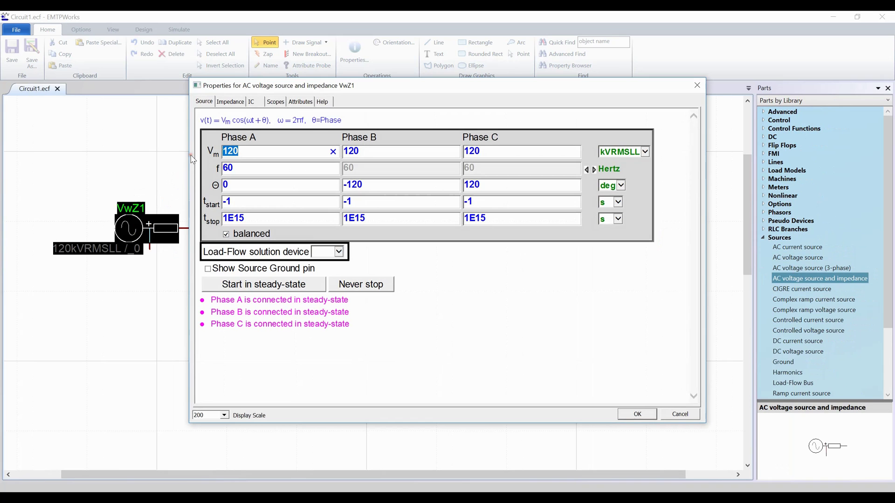
{"action": "type", "text": "50"}
{"action": "left_click", "coordinate": [409, 267]}
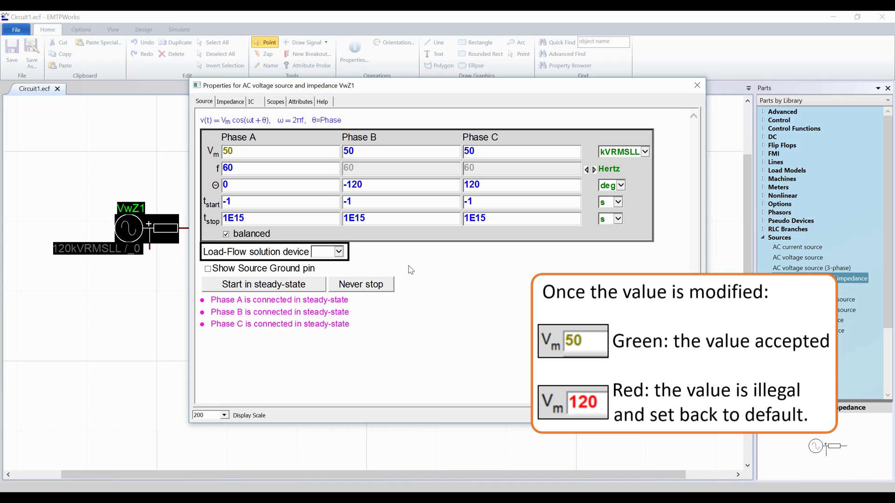
Step: Switch VwZ1's impedance R and L to sequence data and enter R as 3/1/1 Ω
{"action": "left_click", "coordinate": [230, 102]}
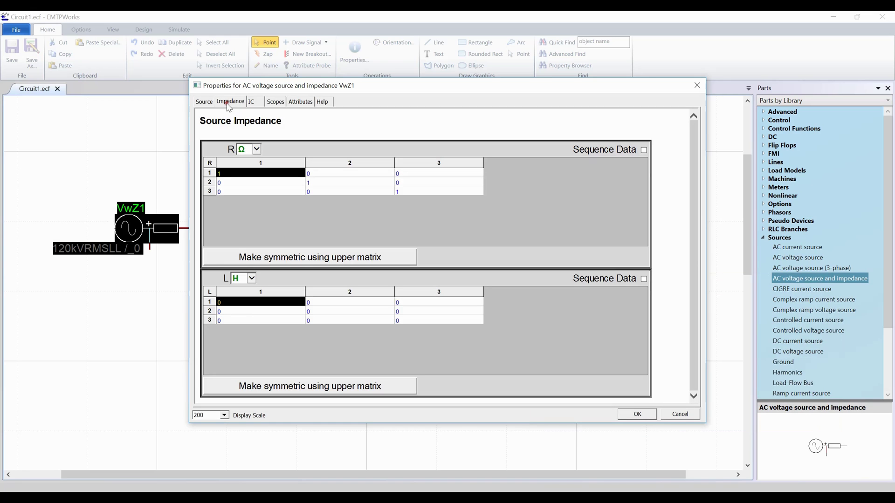
{"action": "left_click", "coordinate": [644, 150]}
{"action": "left_click", "coordinate": [643, 264]}
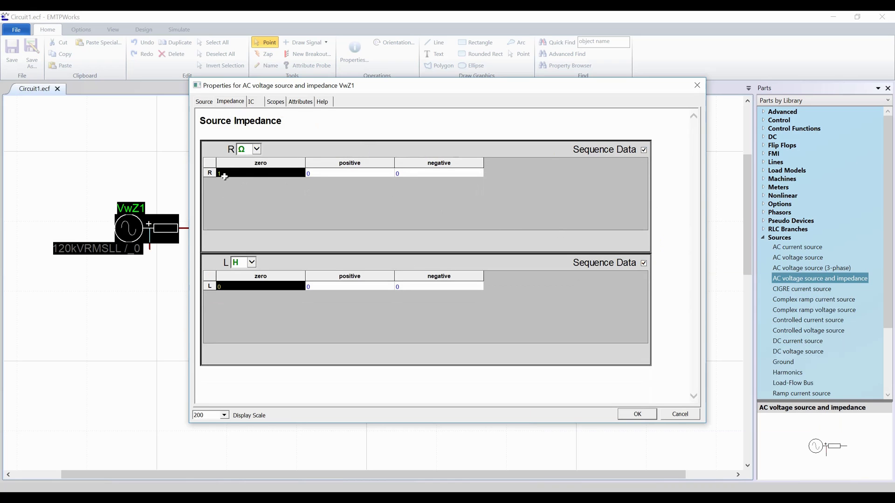
{"action": "type", "text": "3"}
{"action": "left_click", "coordinate": [315, 178]}
{"action": "type", "text": "1"}
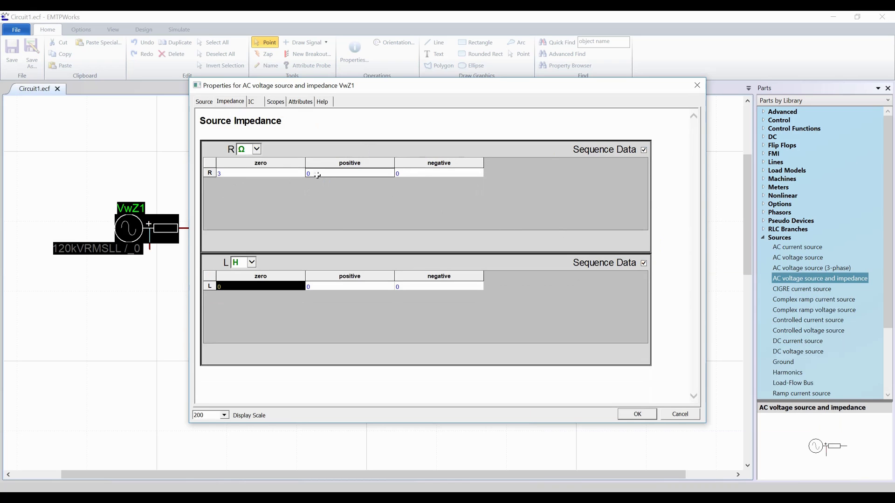
{"action": "left_click", "coordinate": [425, 172]}
{"action": "type", "text": "1"}
Step: Enter VwZ1's L as 30/10/10 Ω and apply the source settings
{"action": "left_click", "coordinate": [251, 262]}
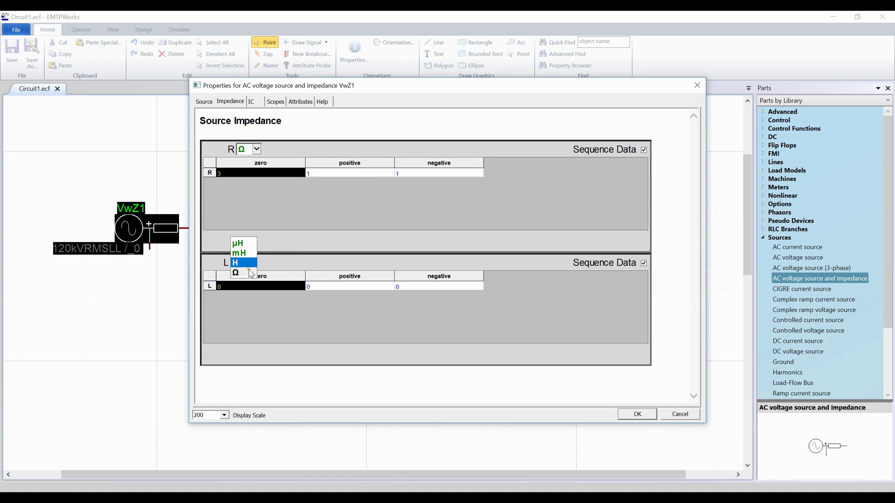
{"action": "left_click", "coordinate": [240, 271]}
{"action": "left_click", "coordinate": [243, 285]}
{"action": "type", "text": "30"}
{"action": "left_click", "coordinate": [320, 286]}
{"action": "type", "text": "10"}
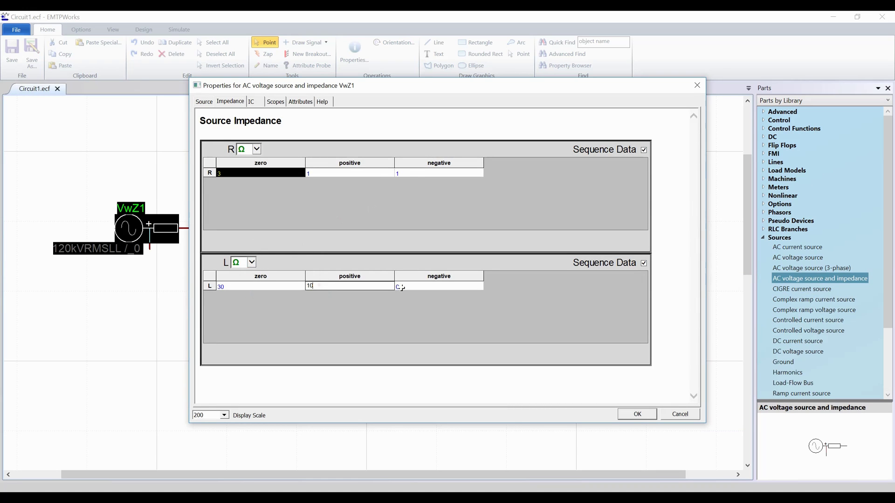
{"action": "left_click", "coordinate": [416, 287]}
{"action": "type", "text": "10"}
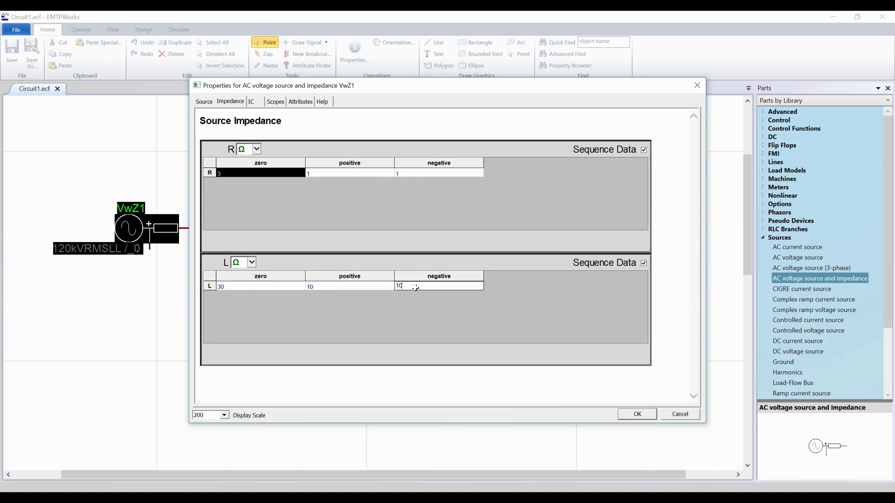
{"action": "left_click", "coordinate": [633, 414]}
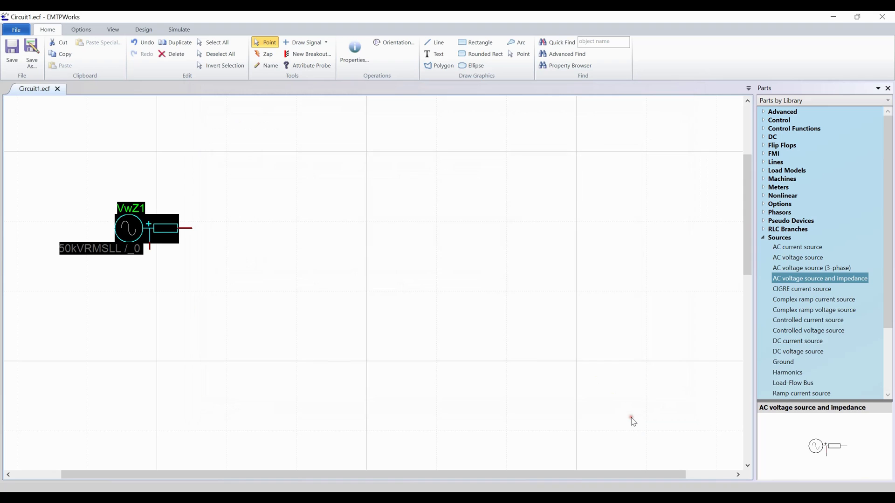
Step: Show All Parts in the Parts panel filtered by 'line'
{"action": "left_click", "coordinate": [762, 238]}
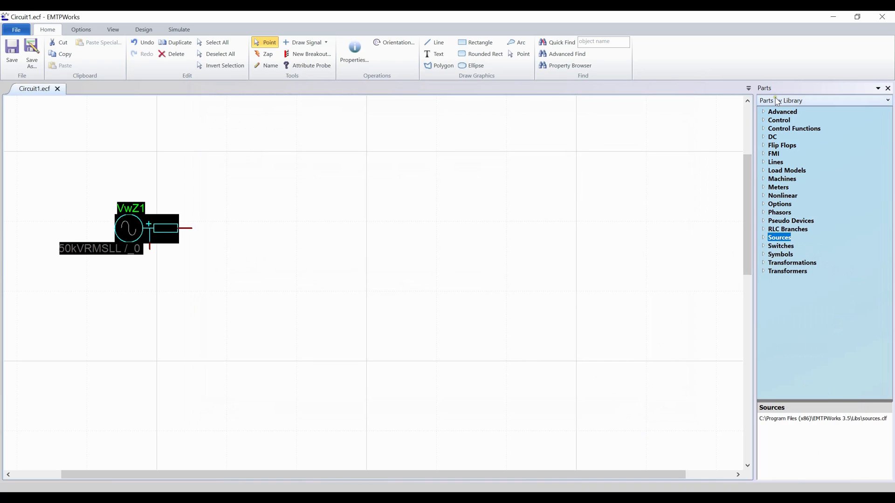
{"action": "left_click", "coordinate": [776, 101]}
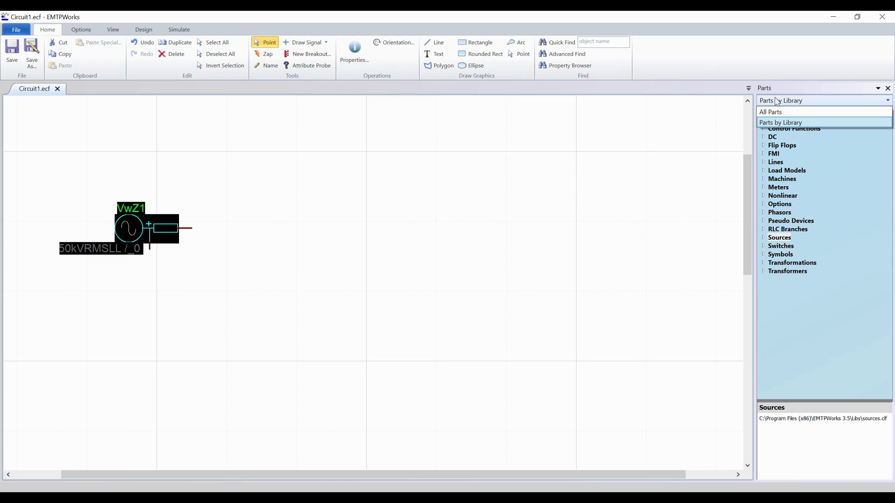
{"action": "left_click", "coordinate": [769, 112]}
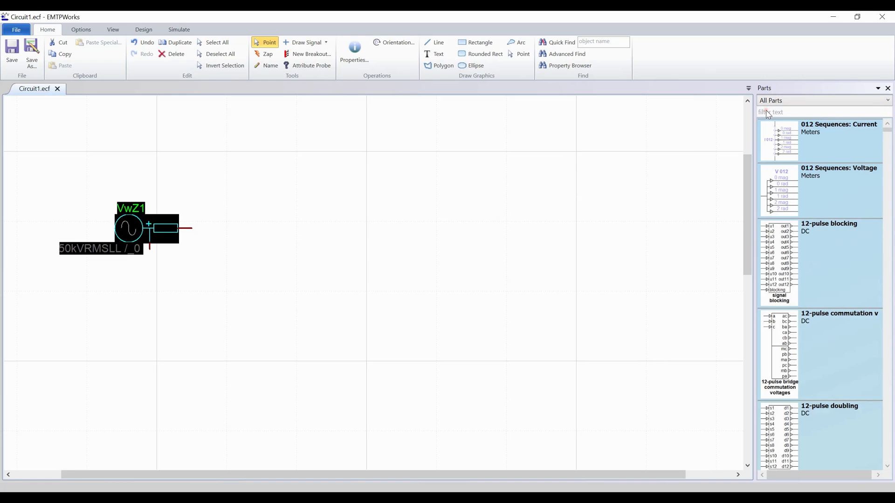
{"action": "left_click", "coordinate": [768, 113]}
{"action": "type", "text": "line"}
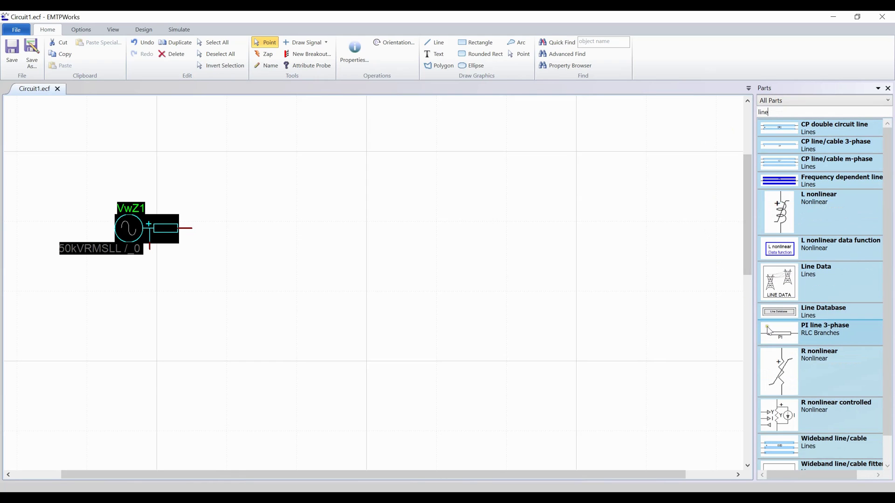
Step: Place a PI line 3-phase, PI1, right of VwZ1 and wire the source output to it
{"action": "left_click_drag", "start_coordinate": [768, 329], "coordinate": [255, 232]}
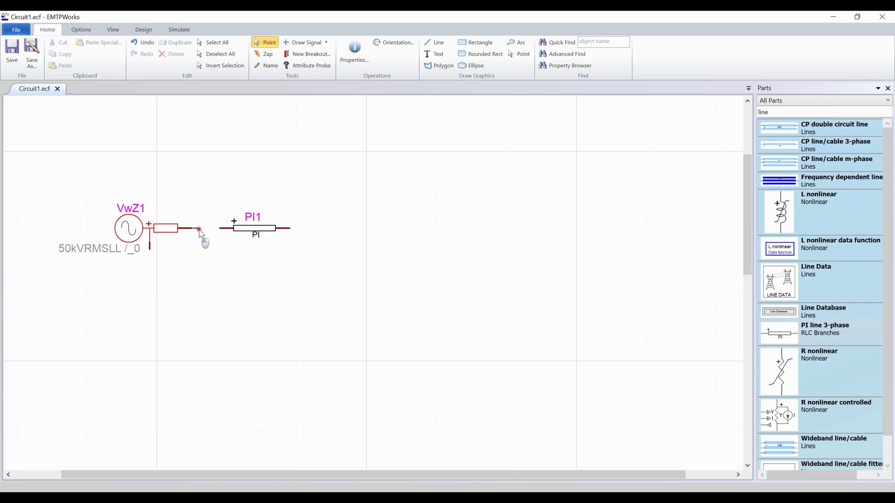
{"action": "left_click_drag", "start_coordinate": [200, 228], "coordinate": [233, 228]}
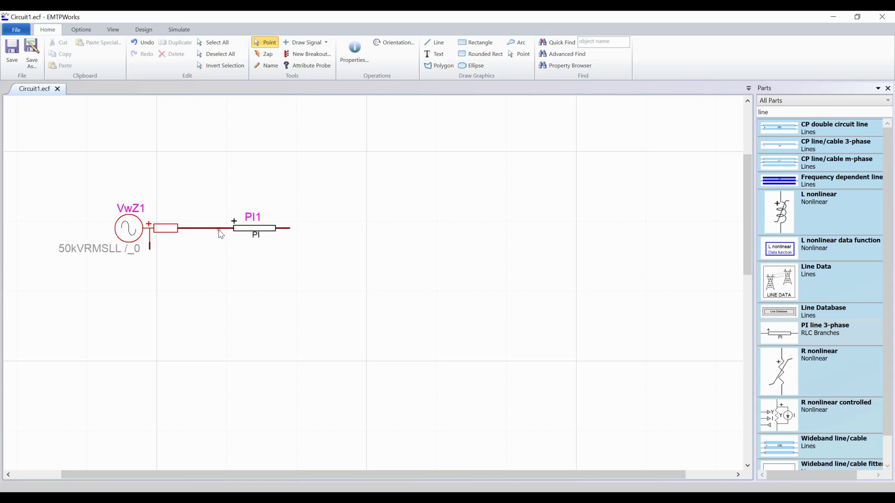
{"action": "double_click", "coordinate": [248, 233]}
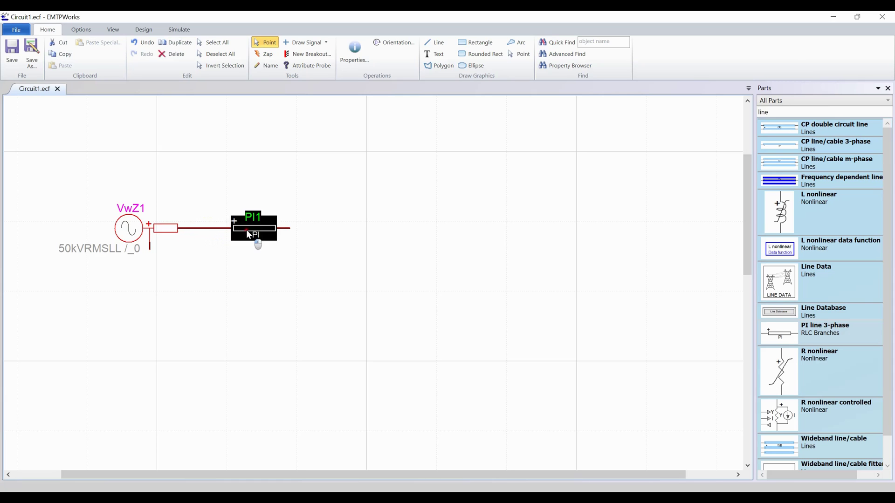
Step: Switch PI1's R, L and C to sequence data and enter R as 30/2 Ω
{"action": "left_click", "coordinate": [643, 108]}
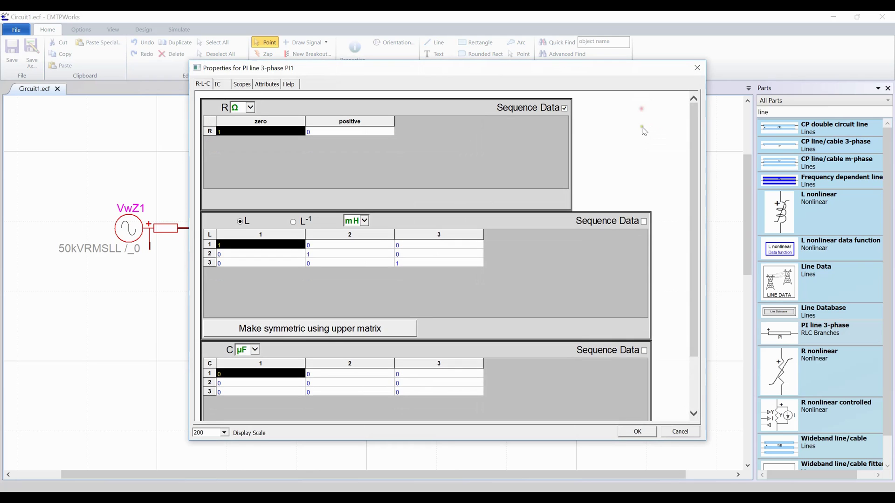
{"action": "left_click", "coordinate": [644, 220]}
{"action": "left_click", "coordinate": [643, 334]}
{"action": "left_click", "coordinate": [253, 131]}
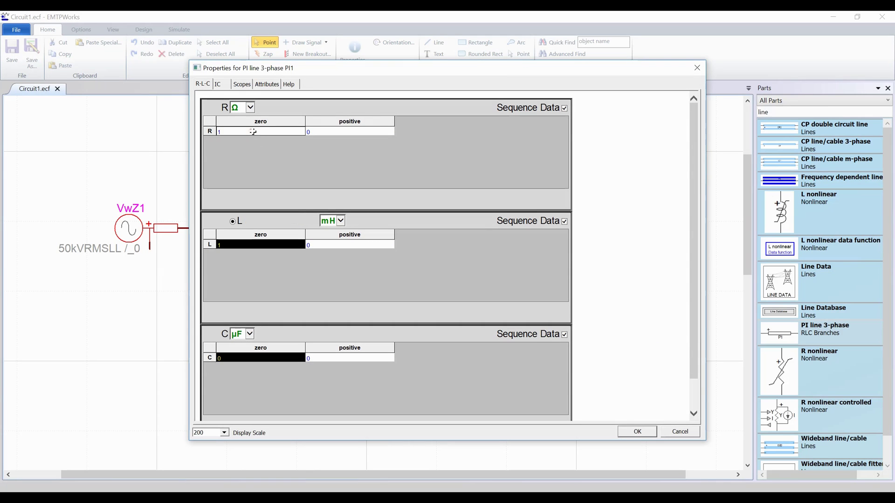
{"action": "type", "text": "30"}
{"action": "key", "text": "Tab"}
{"action": "type", "text": "2"}
Step: Enter PI1's L as 300/90 mH and C as 0.8/1.26 µF, then confirm
{"action": "left_click", "coordinate": [256, 245]}
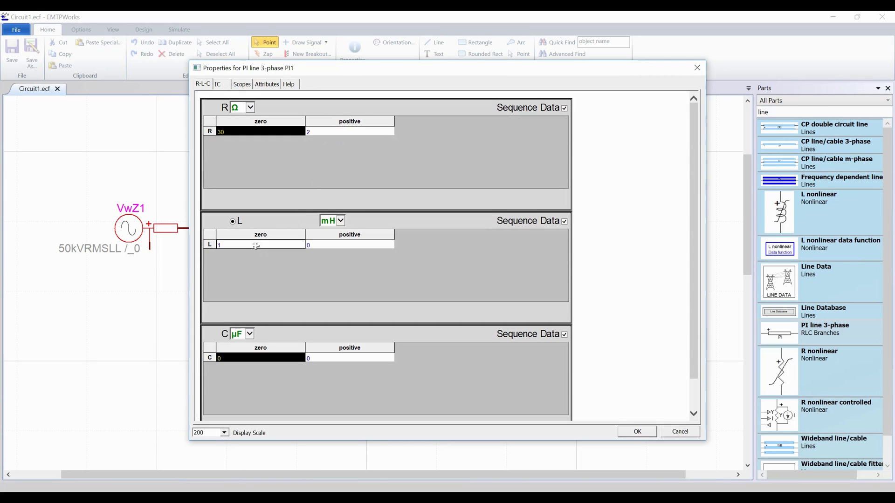
{"action": "type", "text": "300"}
{"action": "left_click", "coordinate": [322, 246]}
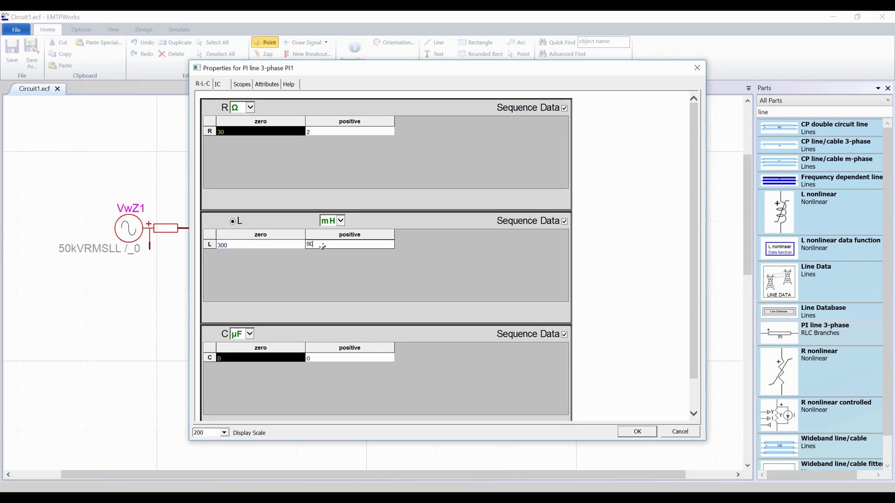
{"action": "type", "text": "90"}
{"action": "left_click", "coordinate": [235, 359]}
{"action": "type", "text": "0.8"}
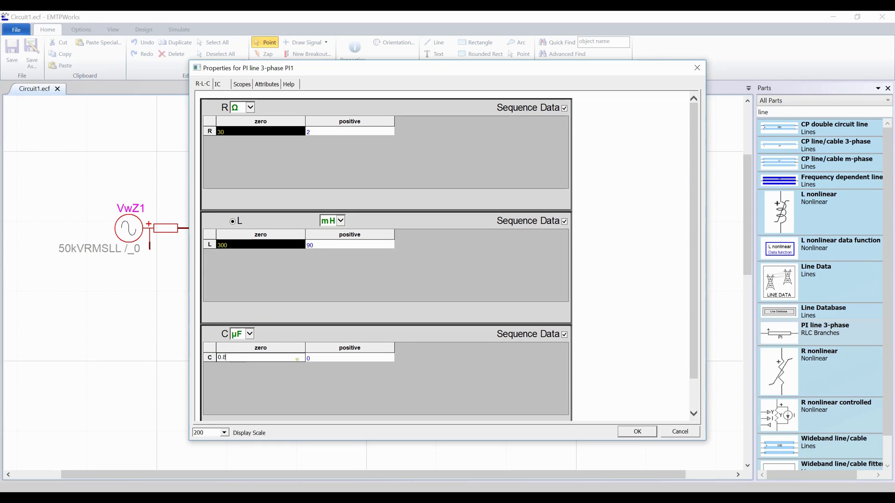
{"action": "left_click", "coordinate": [308, 359]}
{"action": "type", "text": "1.26"}
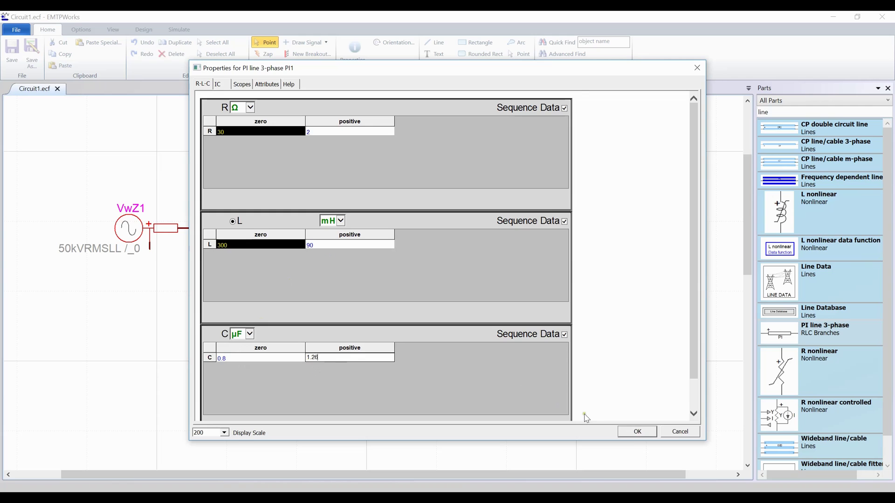
{"action": "left_click", "coordinate": [637, 432]}
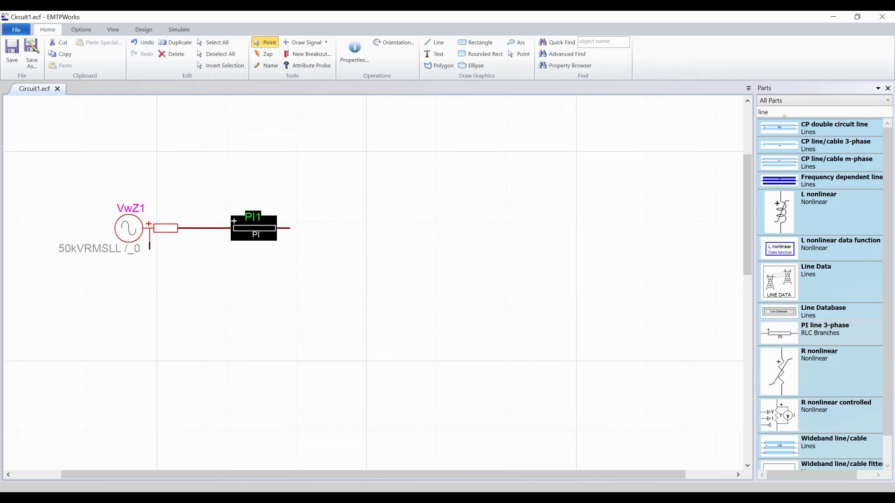
Step: Place an Ideal switch from the Switches library on the wire after PI1
{"action": "left_click", "coordinate": [782, 100]}
{"action": "left_click", "coordinate": [775, 123]}
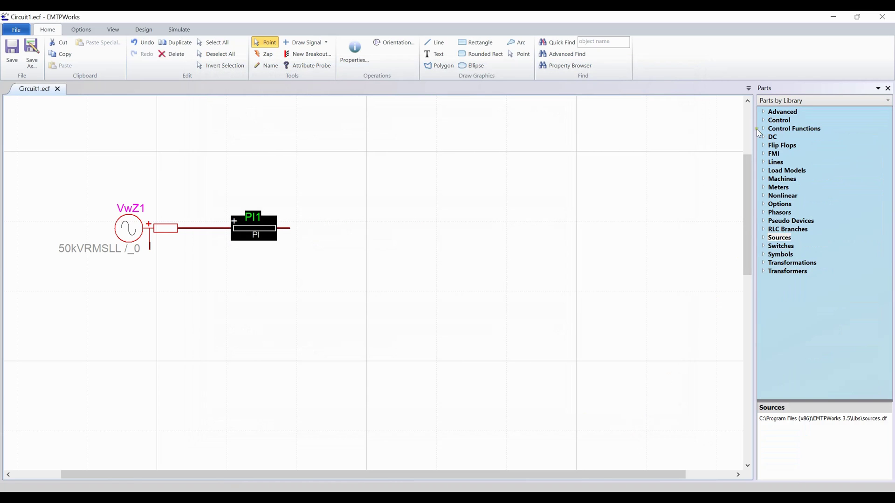
{"action": "left_click", "coordinate": [763, 246]}
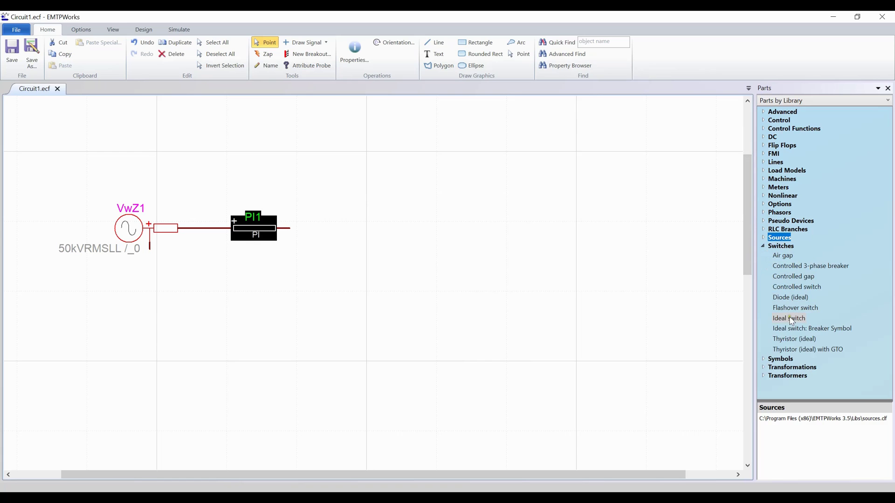
{"action": "left_click_drag", "start_coordinate": [789, 318], "coordinate": [341, 228]}
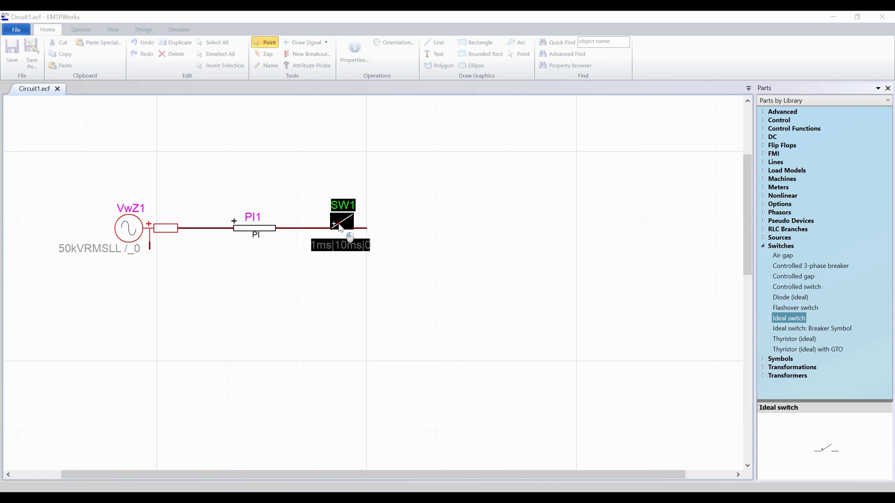
Step: Make switch SW1 closed in steady state with an opening time of 100 ms
{"action": "double_click", "coordinate": [339, 227]}
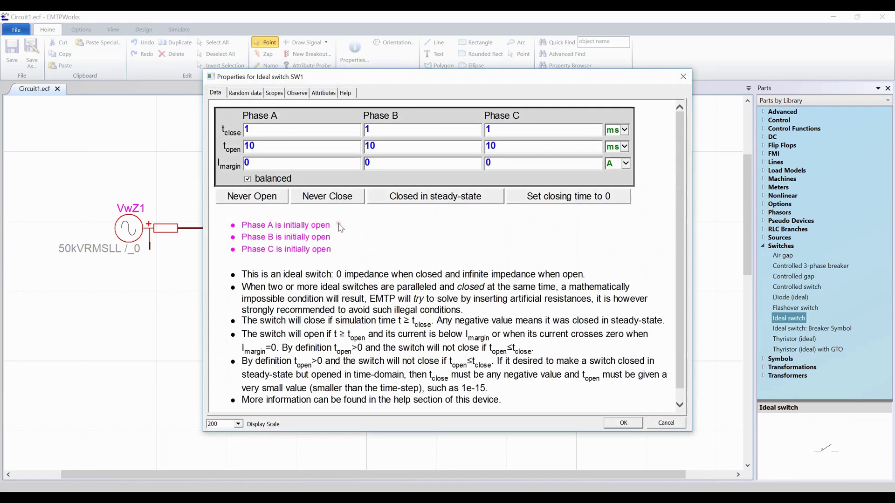
{"action": "left_click", "coordinate": [385, 202]}
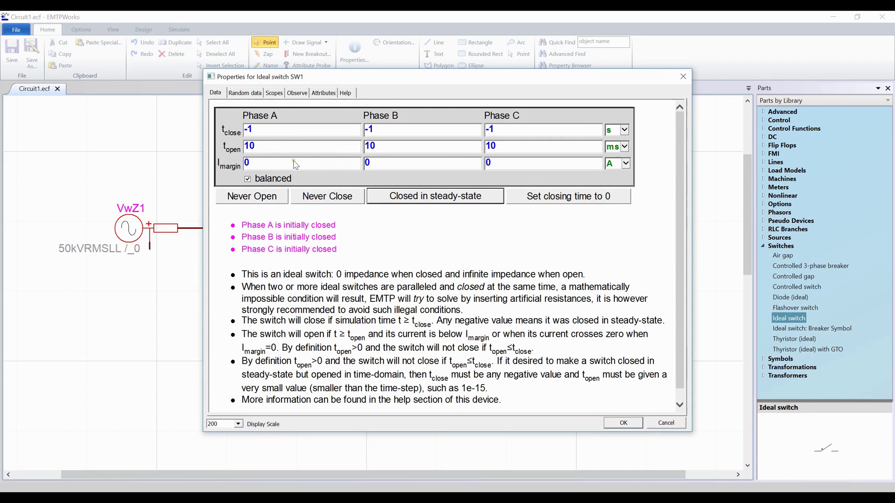
{"action": "left_click", "coordinate": [282, 148]}
{"action": "type", "text": "0"}
{"action": "left_click", "coordinate": [622, 422]}
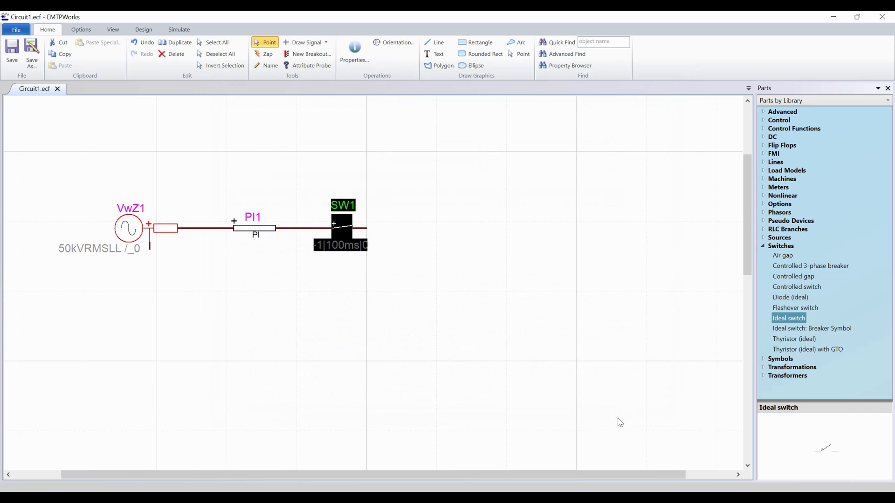
Step: Place an RLC: R-L branch as RL1, rotate it horizontal, and connect it after SW1
{"action": "left_click", "coordinate": [763, 245]}
{"action": "left_click", "coordinate": [763, 230]}
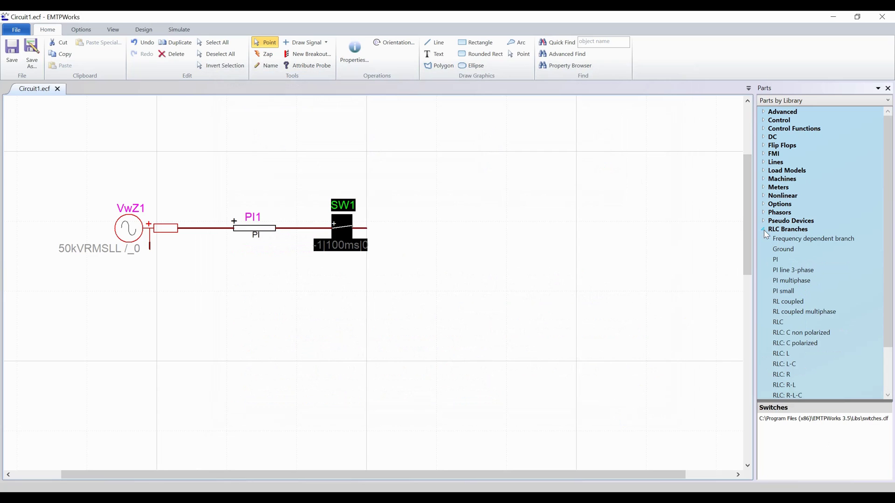
{"action": "left_click_drag", "start_coordinate": [783, 385], "coordinate": [489, 225]}
{"action": "key", "text": "ctrl+r"}
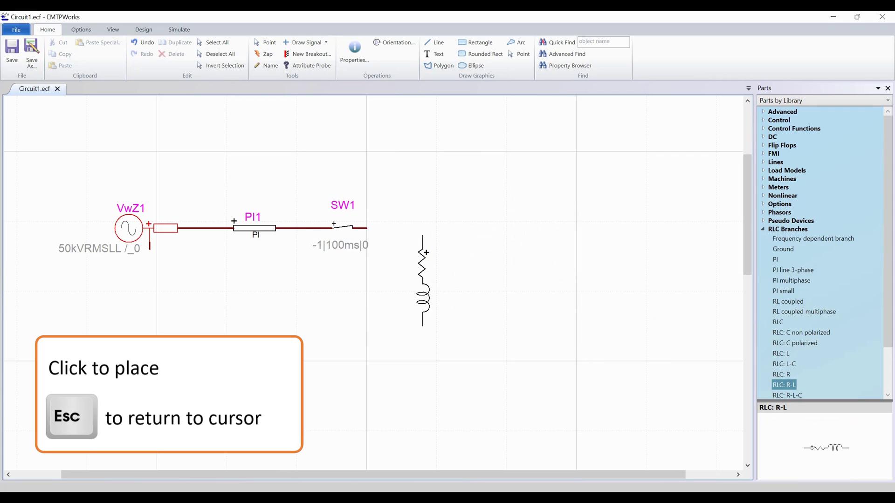
{"action": "left_click", "coordinate": [422, 280]}
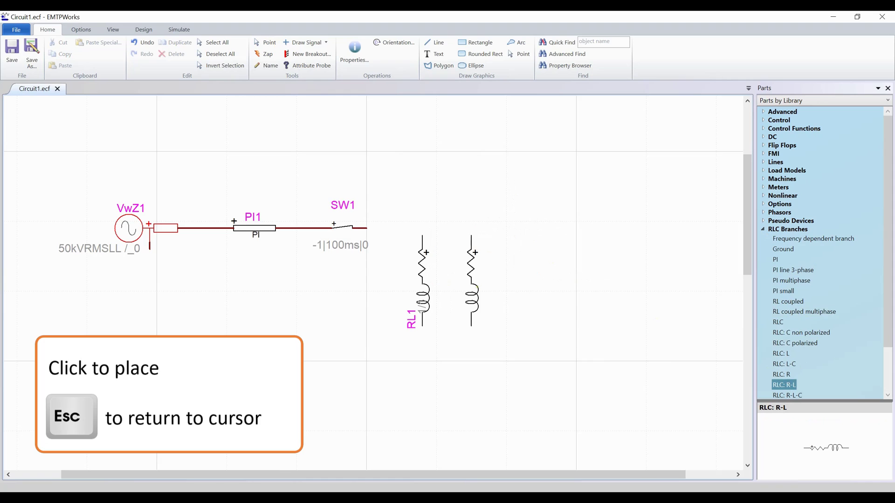
{"action": "key", "text": "Escape"}
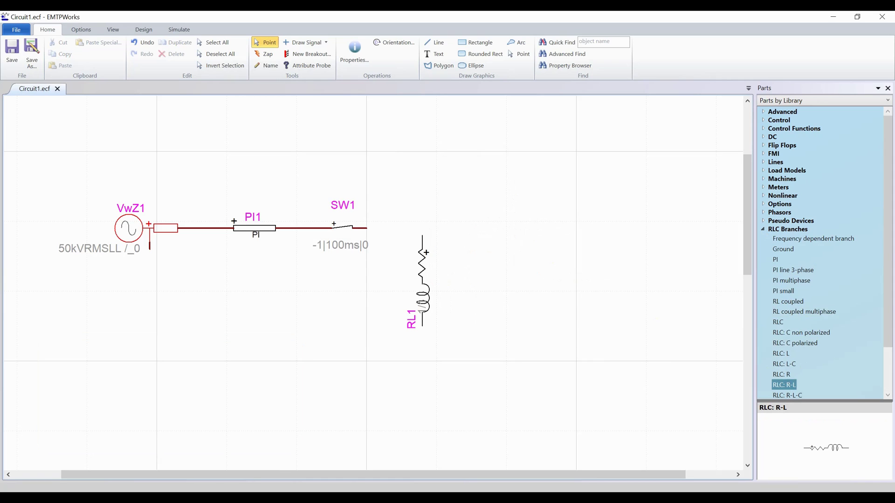
{"action": "right_click", "coordinate": [422, 285]}
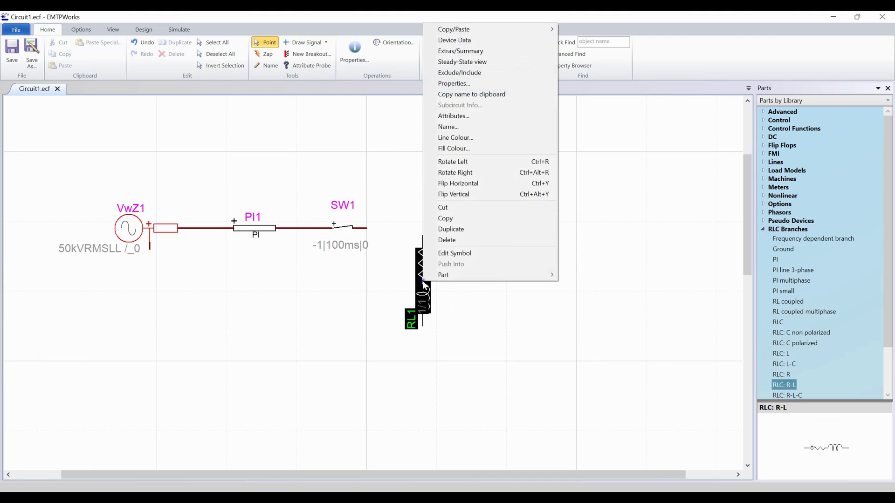
{"action": "left_click", "coordinate": [453, 162]}
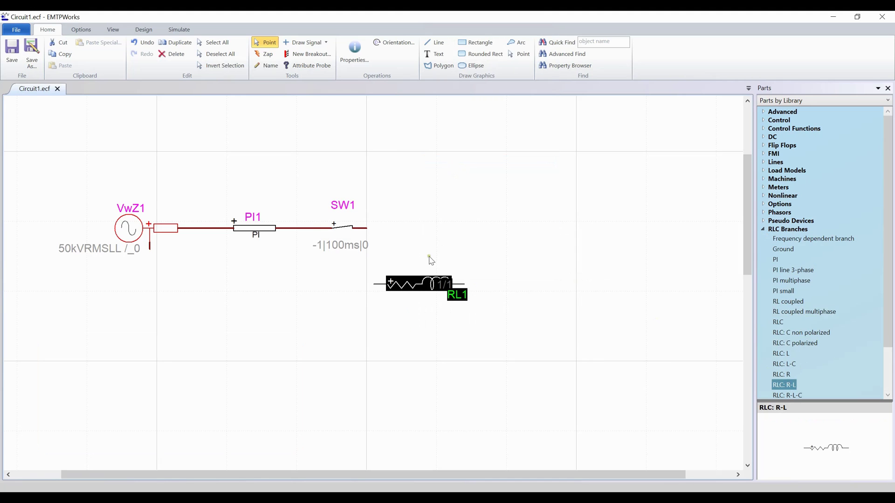
{"action": "left_click_drag", "start_coordinate": [416, 286], "coordinate": [418, 234]}
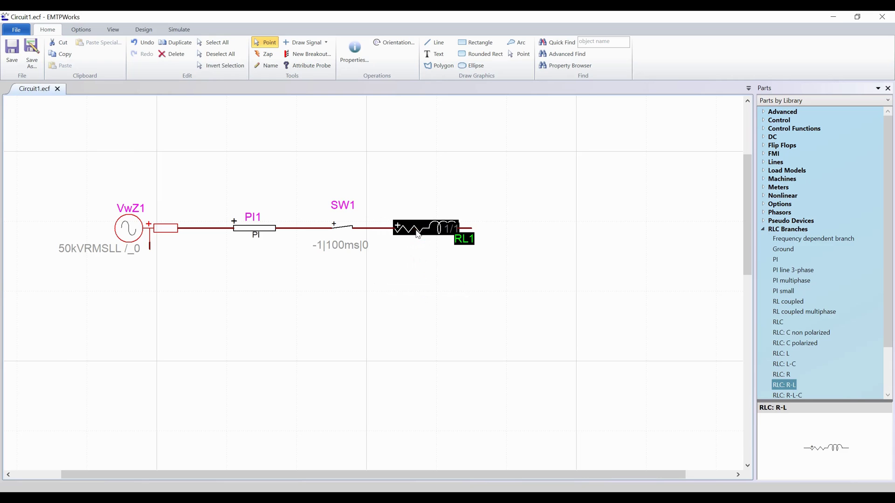
Step: Give RL1 R = 120 Ω and L = 60 with the L unit set to Ω, then confirm
{"action": "double_click", "coordinate": [417, 234]}
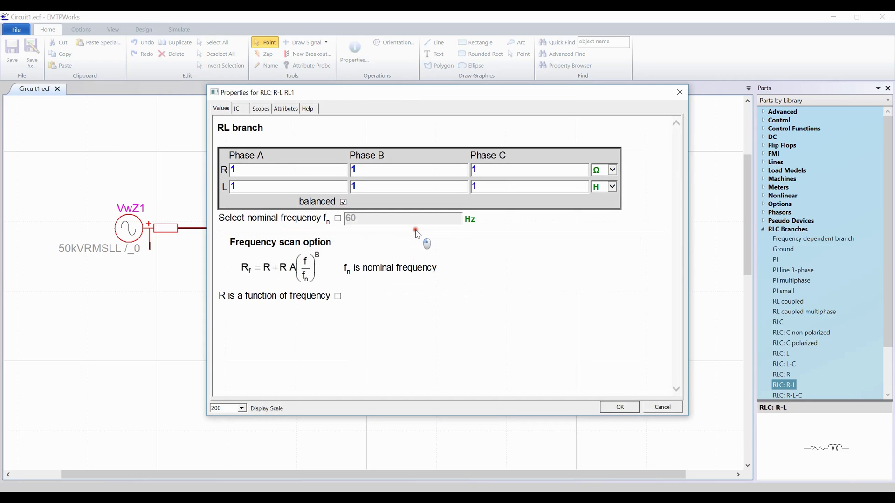
{"action": "left_click", "coordinate": [269, 170]}
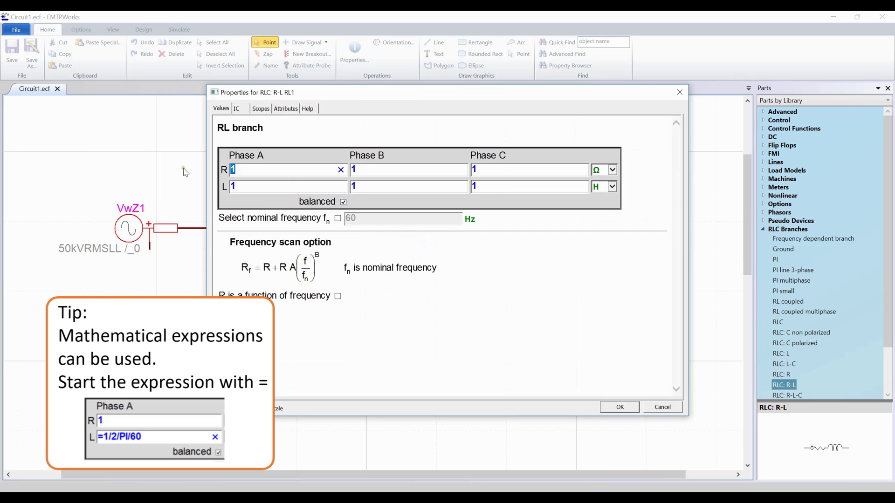
{"action": "type", "text": "20"}
{"action": "key", "text": "Tab"}
{"action": "type", "text": "60"}
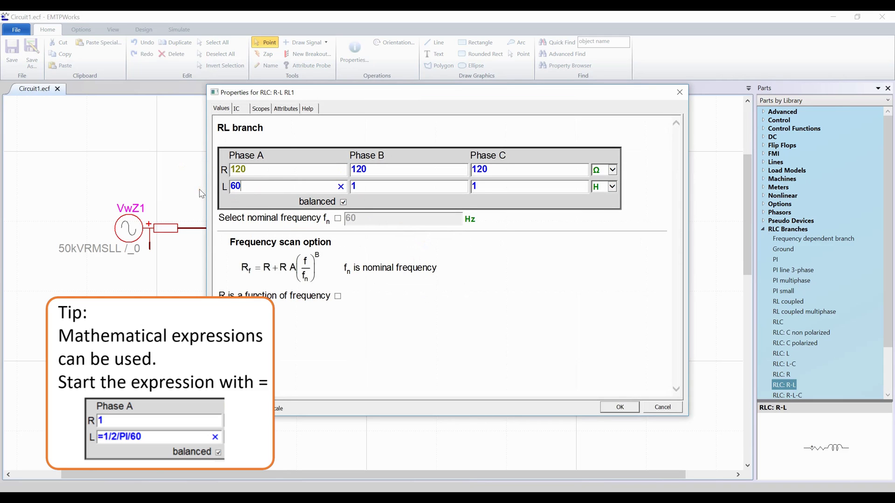
{"action": "left_click", "coordinate": [612, 187]}
{"action": "left_click", "coordinate": [601, 216]}
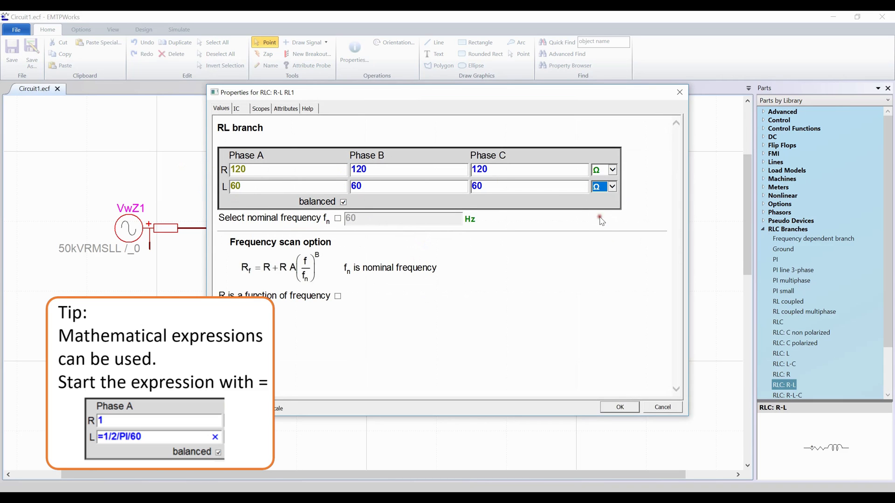
{"action": "left_click", "coordinate": [616, 407]}
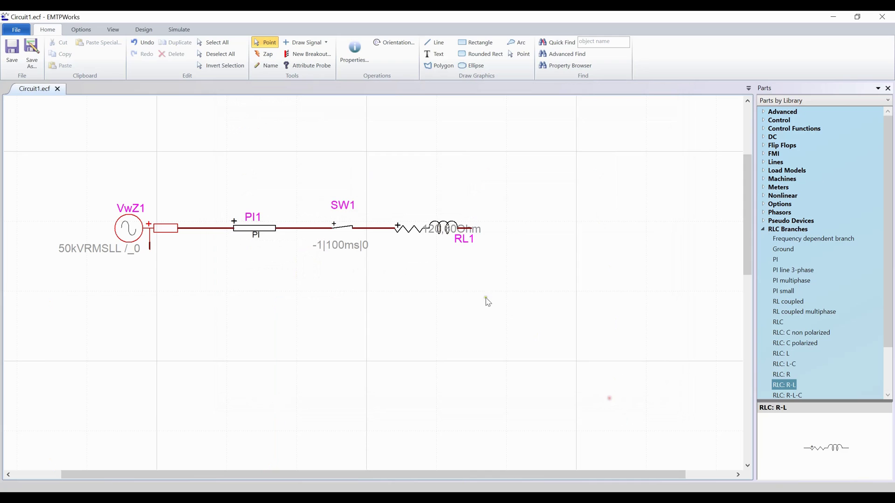
Step: Move RL1's label above the branch and connect a Ground at RL1's right terminal
{"action": "left_click", "coordinate": [424, 239]}
{"action": "left_click_drag", "start_coordinate": [424, 239], "coordinate": [430, 210]}
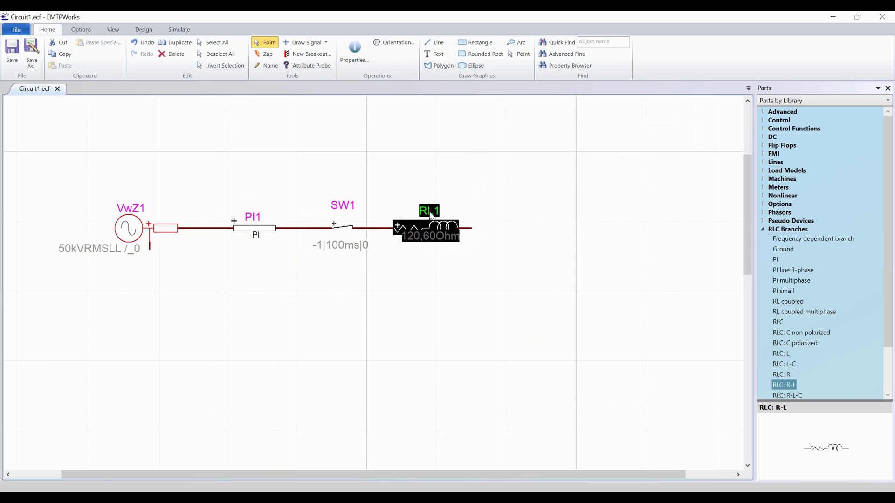
{"action": "left_click", "coordinate": [783, 248]}
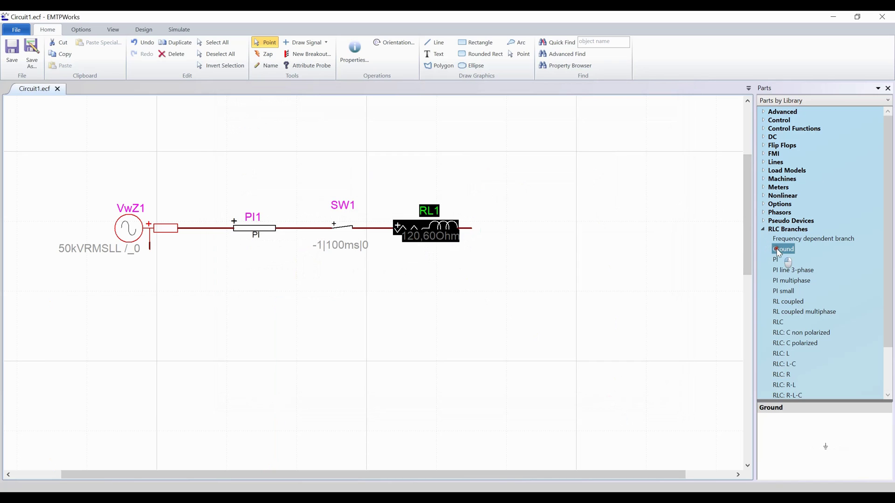
{"action": "left_click", "coordinate": [472, 234]}
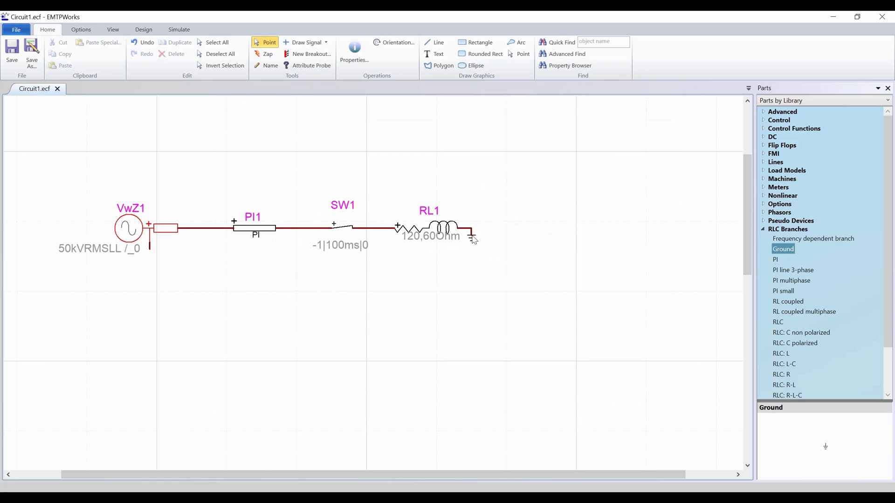
Step: Select all components and wires of the chain from VwZ1 through PI1, SW1 and RL1 to ground
{"action": "key", "text": "ctrl+a"}
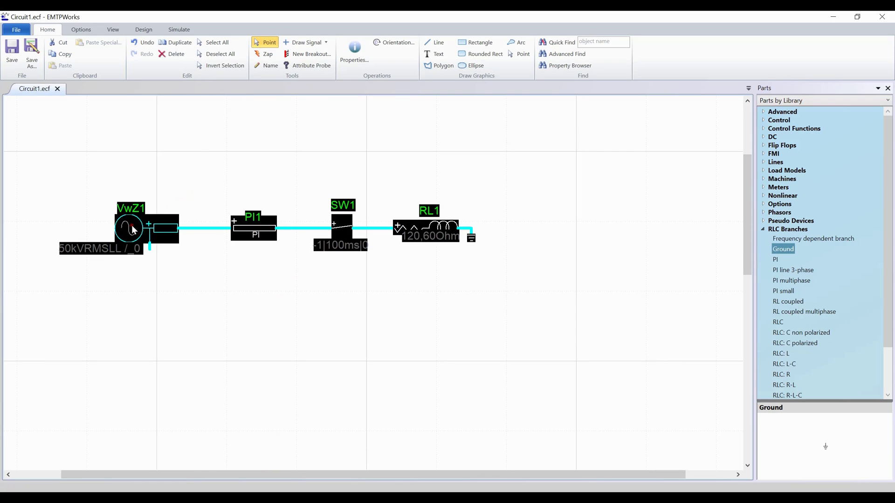